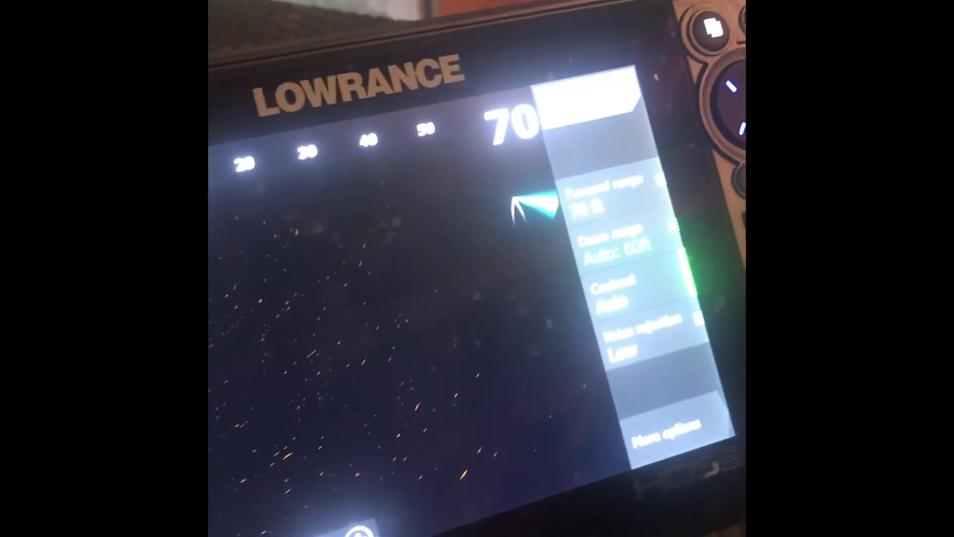
Step: Bring up System Controls over the ActiveTarget forward sonar view
key("XF86PowerOff")
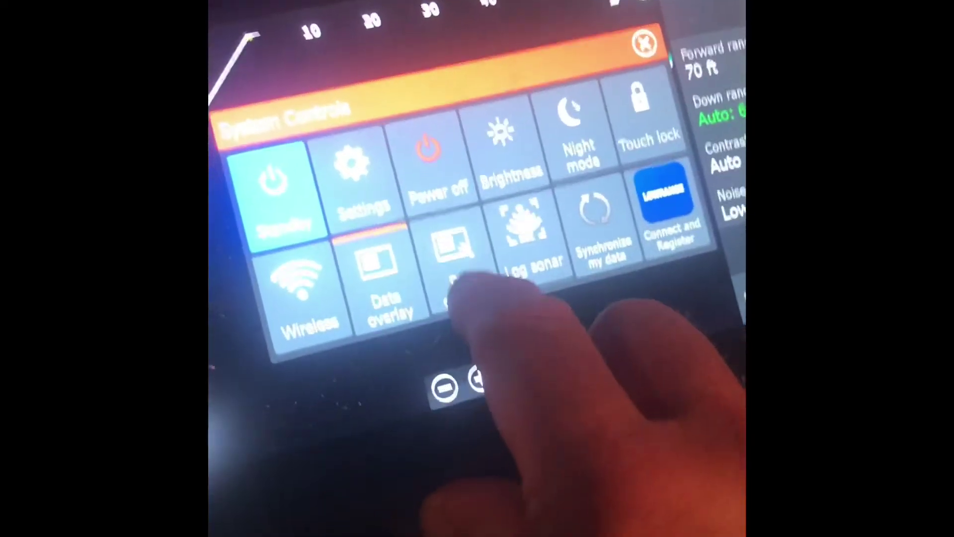